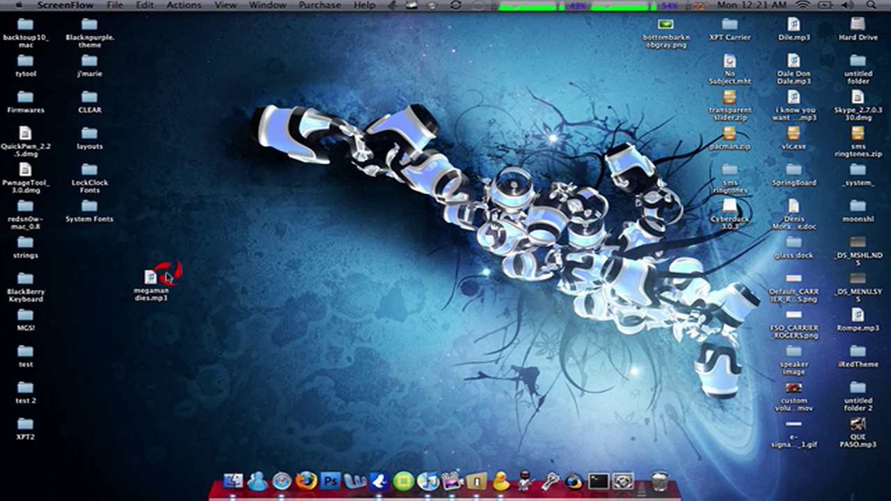
Step: Open Switch Sound File Converter and remove the megaman dies entry already in its file list
{"action": "left_click", "coordinate": [151, 275]}
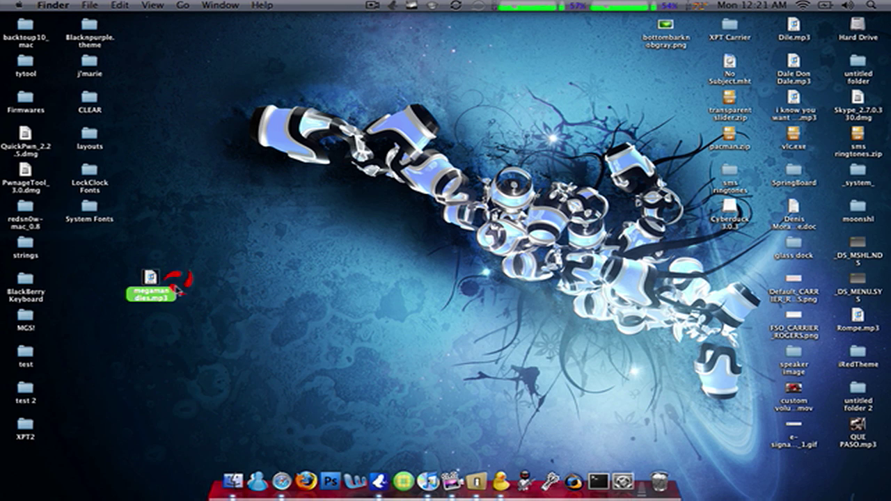
{"action": "left_click", "coordinate": [181, 280]}
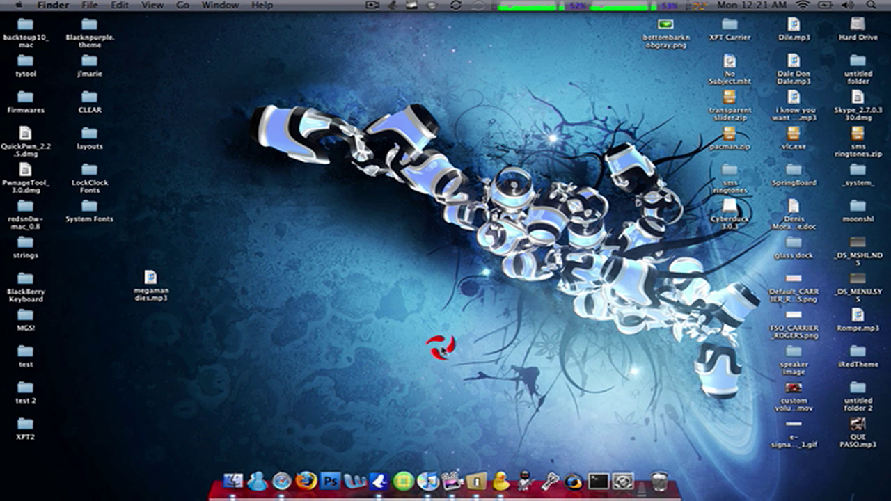
{"action": "left_click", "coordinate": [475, 469]}
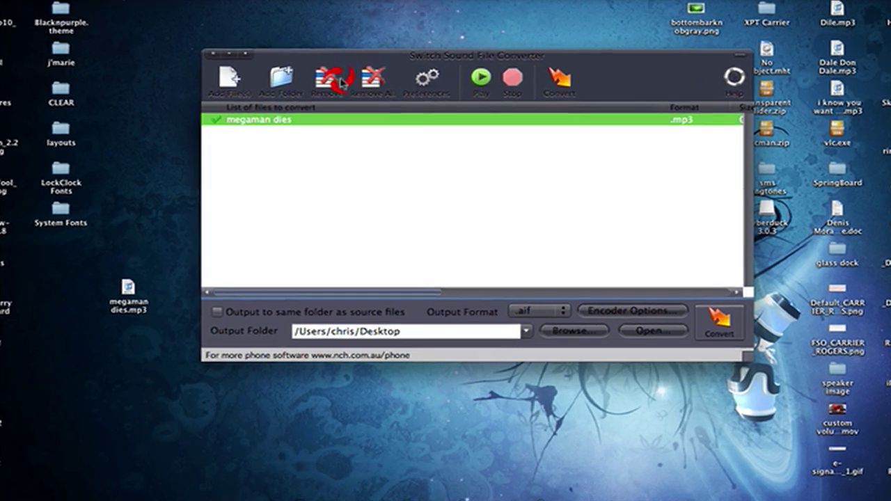
{"action": "left_click", "coordinate": [340, 92]}
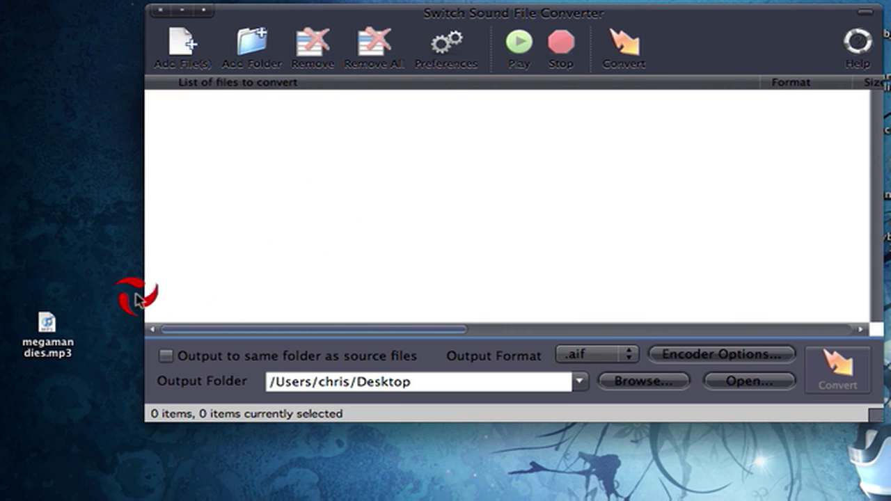
Step: Add megaman dies.mp3 from the desktop to the list of files to convert
{"action": "left_click_drag", "start_coordinate": [499, 25], "coordinate": [544, 109]}
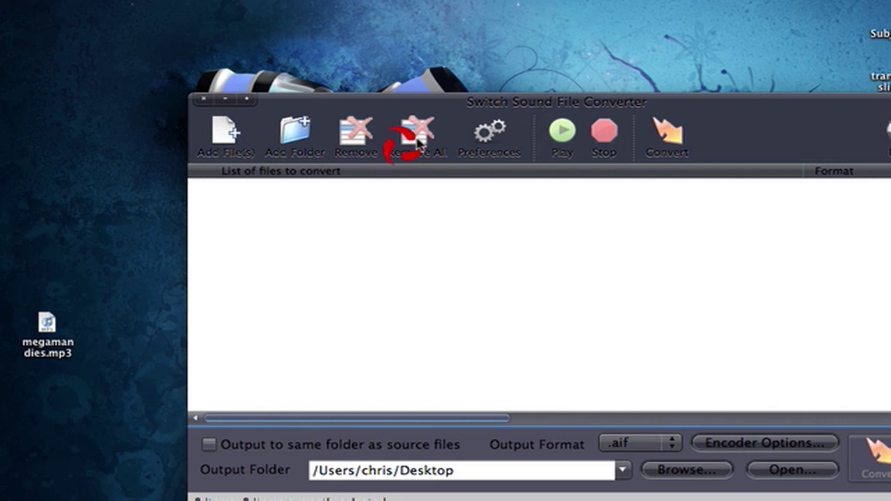
{"action": "left_click_drag", "start_coordinate": [467, 109], "coordinate": [400, 52]}
{"action": "left_click_drag", "start_coordinate": [36, 317], "coordinate": [227, 251]}
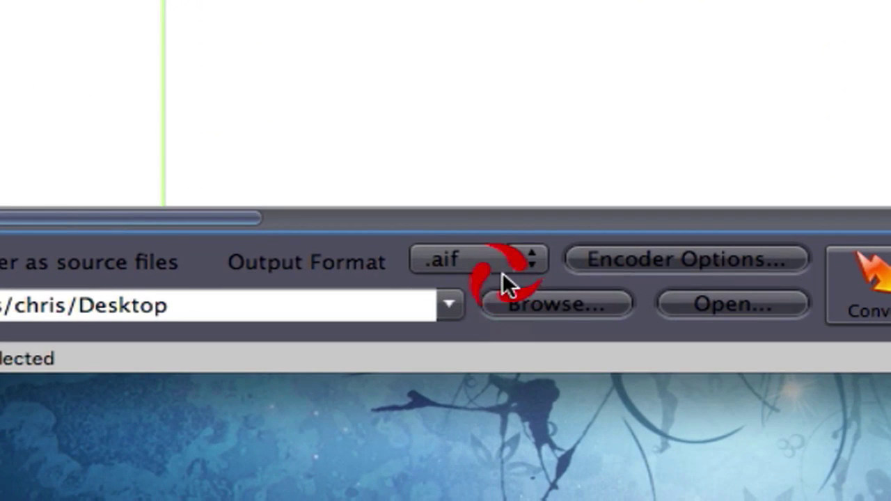
Step: Convert megaman dies to the .aif output format and close the converter window
{"action": "left_click", "coordinate": [586, 385]}
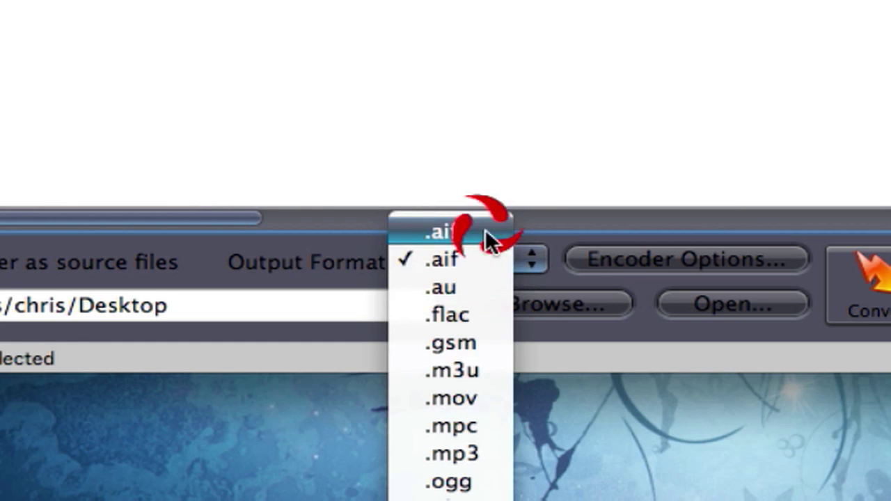
{"action": "left_click", "coordinate": [485, 263]}
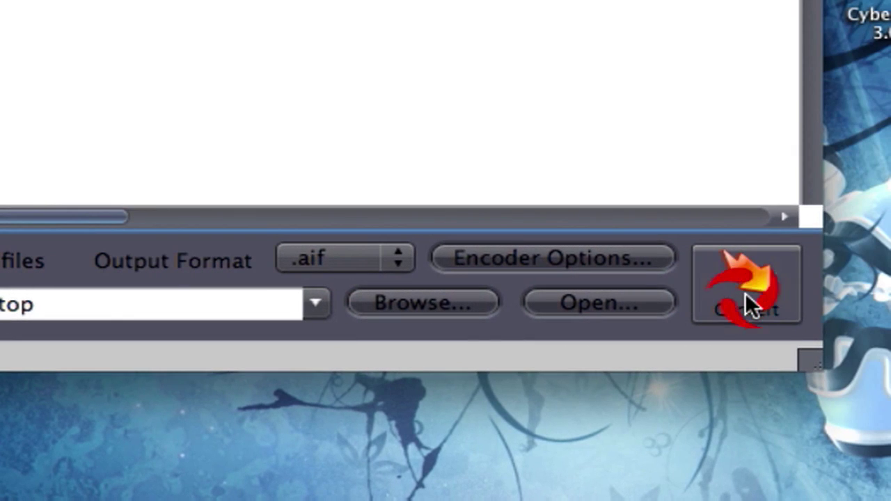
{"action": "left_click", "coordinate": [744, 296]}
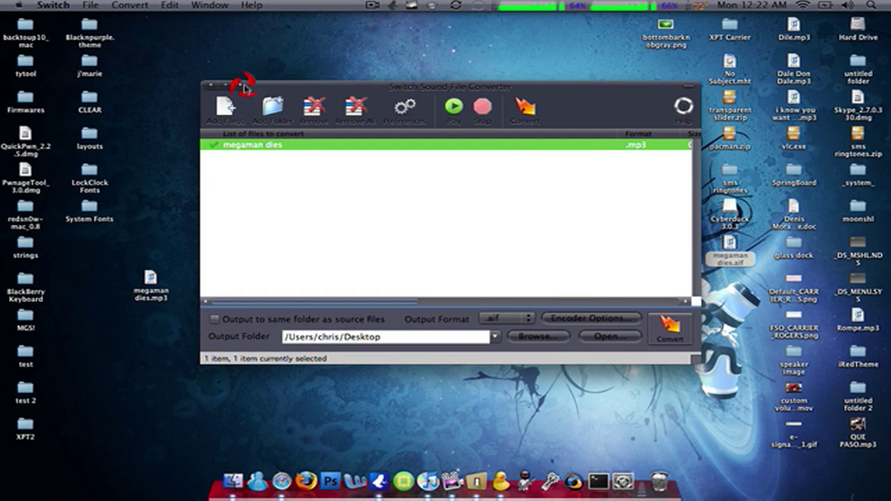
{"action": "left_click", "coordinate": [207, 87]}
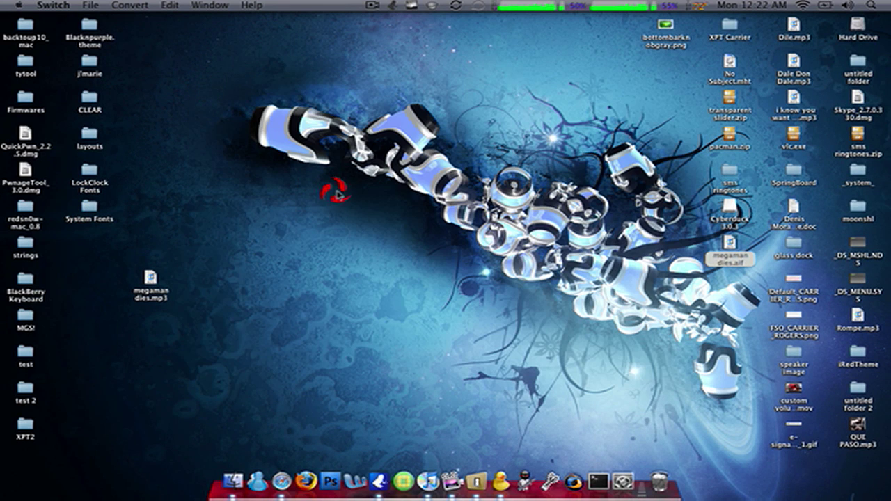
Step: Move the converted megaman dies.aif to the open desktop area near megaman dies.mp3
{"action": "left_click", "coordinate": [732, 291]}
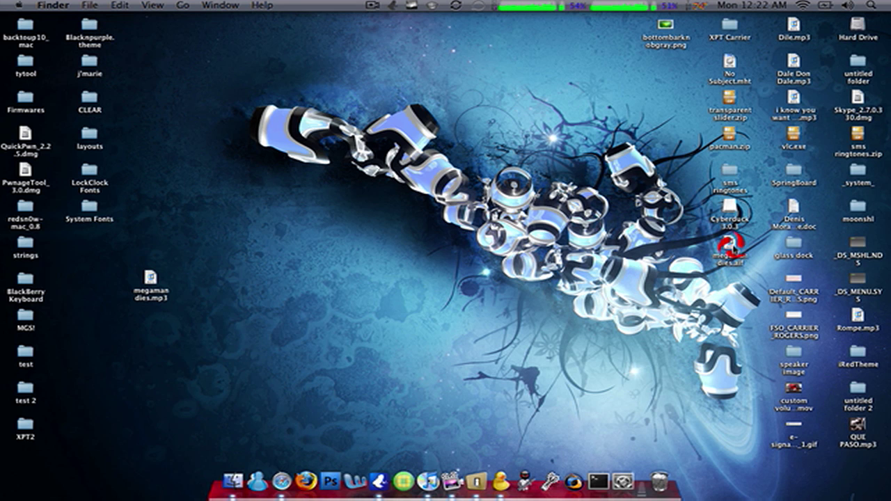
{"action": "left_click_drag", "start_coordinate": [730, 243], "coordinate": [410, 279]}
{"action": "left_click_drag", "start_coordinate": [325, 281], "coordinate": [325, 281]}
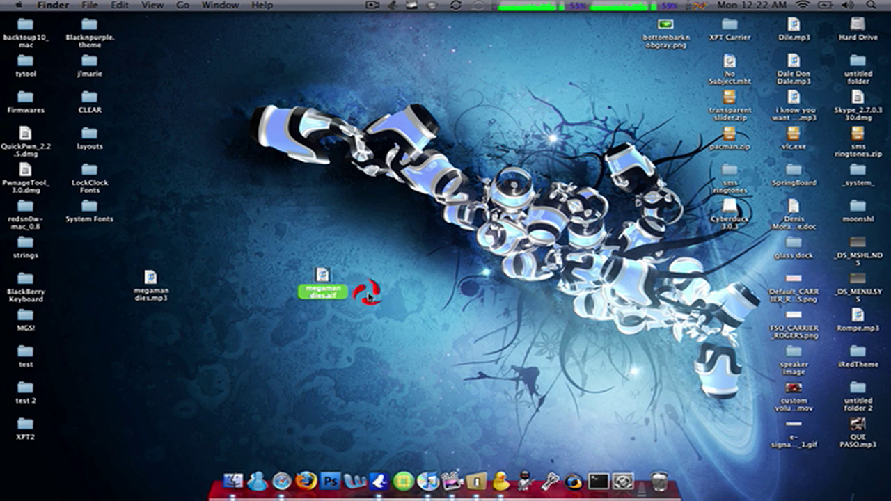
Step: Rename megaman dies.aif to sms-received2.caf and accept the .caf extension
{"action": "left_click", "coordinate": [327, 293]}
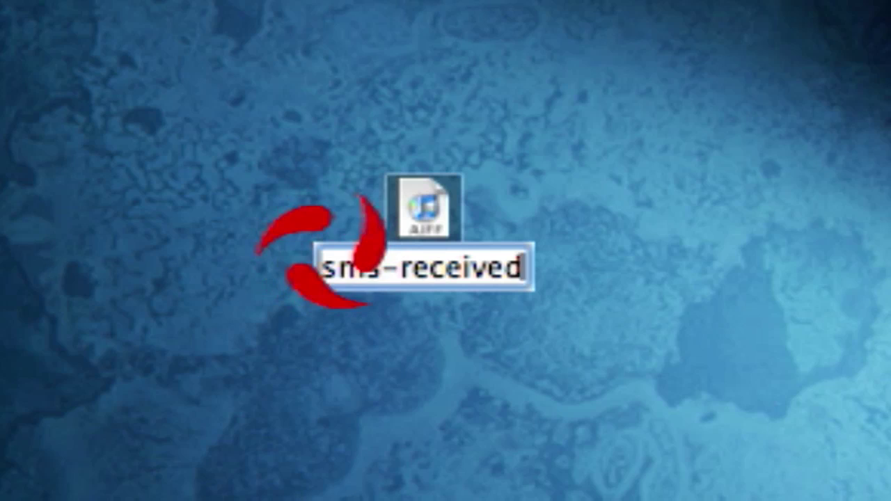
{"action": "type", "text": "2"}
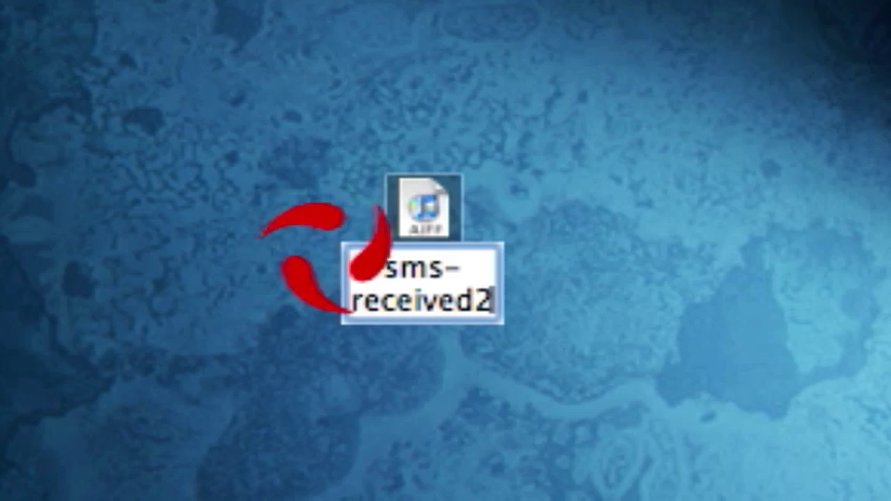
{"action": "type", "text": "."}
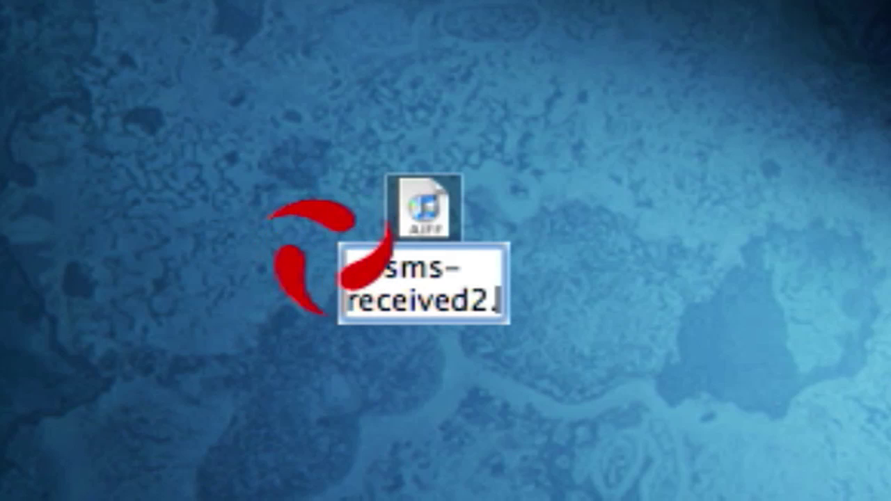
{"action": "type", "text": "caf"}
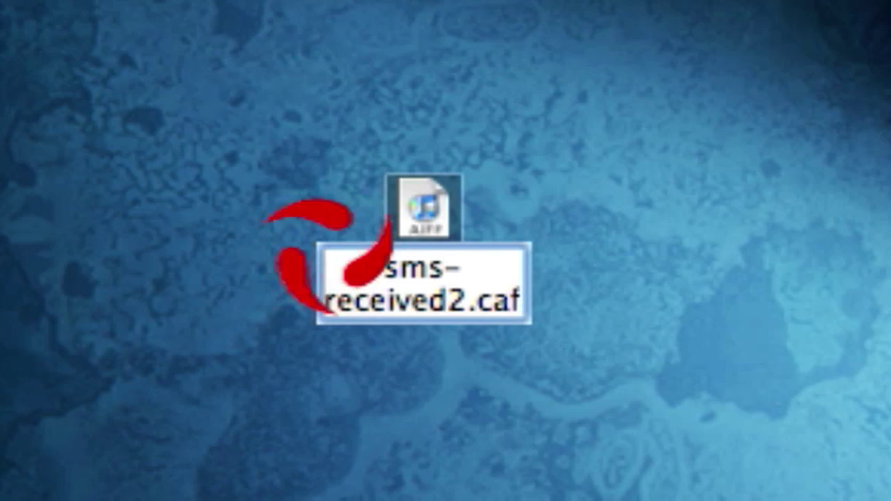
{"action": "key", "text": "Return"}
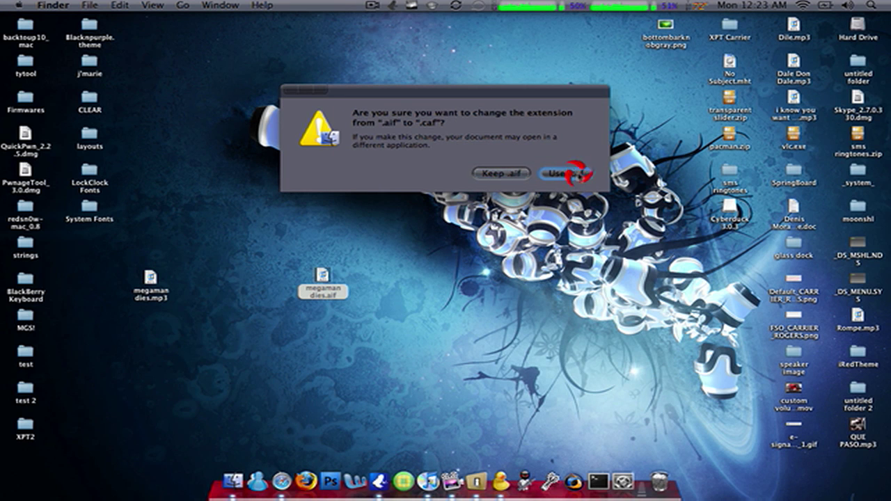
{"action": "left_click", "coordinate": [568, 172]}
{"action": "left_click", "coordinate": [446, 270]}
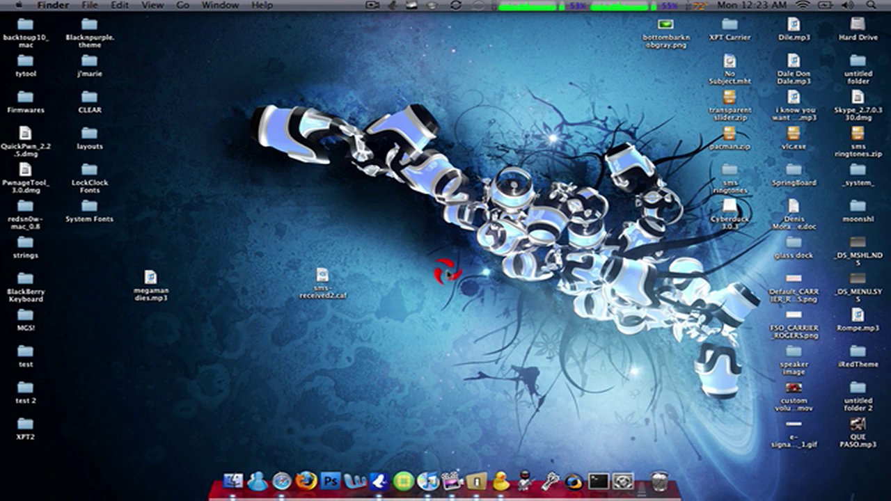
{"action": "right_click", "coordinate": [343, 221]}
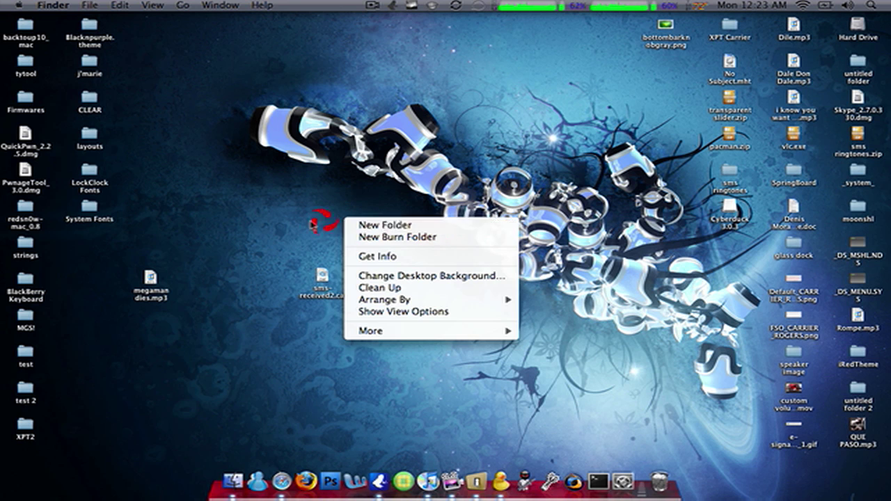
{"action": "left_click", "coordinate": [318, 220]}
{"action": "left_click", "coordinate": [343, 295]}
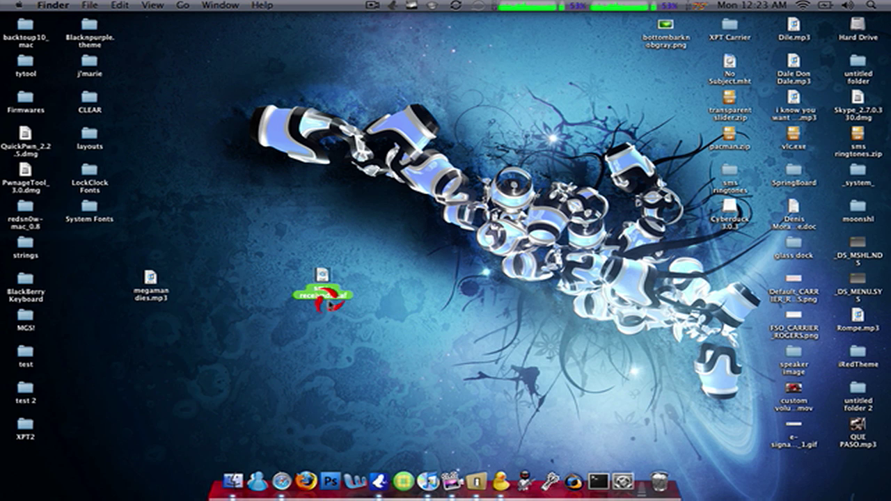
{"action": "left_click", "coordinate": [356, 294]}
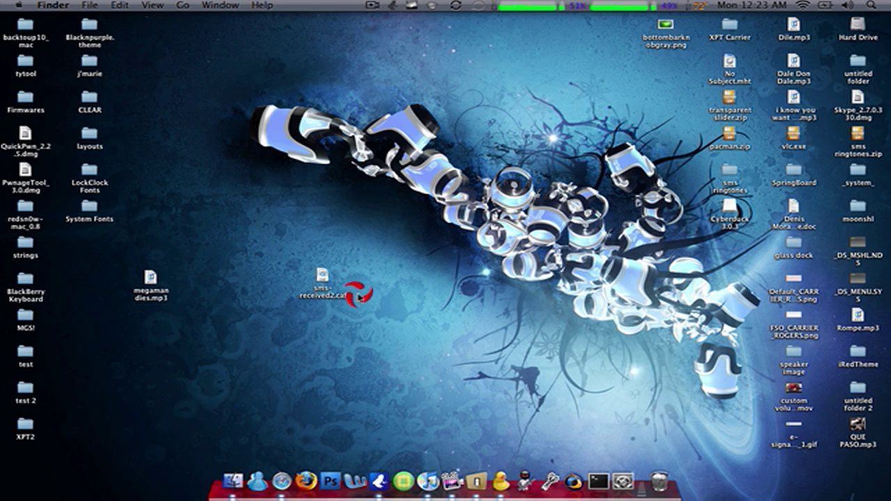
{"action": "left_click", "coordinate": [324, 293]}
{"action": "left_click", "coordinate": [374, 277]}
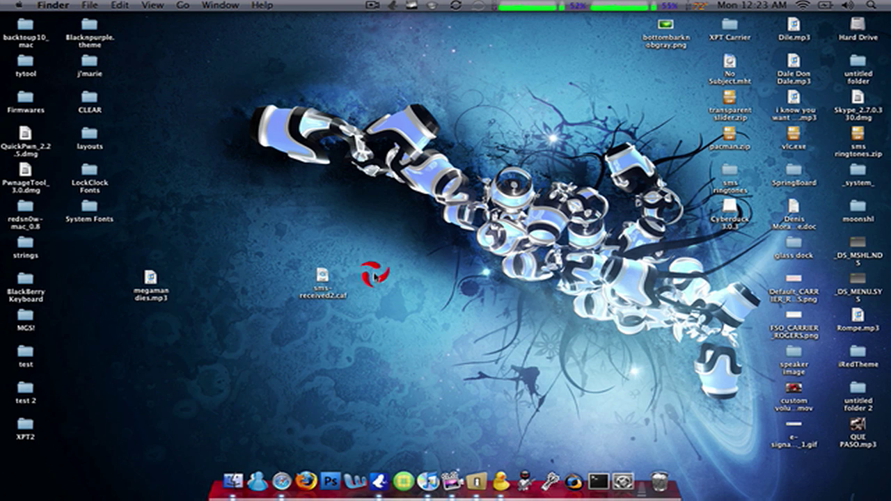
Step: Create a desktop folder named UISounds and move sms-received2.caf into it
{"action": "left_click_drag", "start_coordinate": [323, 273], "coordinate": [228, 236]}
{"action": "right_click", "coordinate": [324, 232]}
{"action": "left_click", "coordinate": [341, 235]}
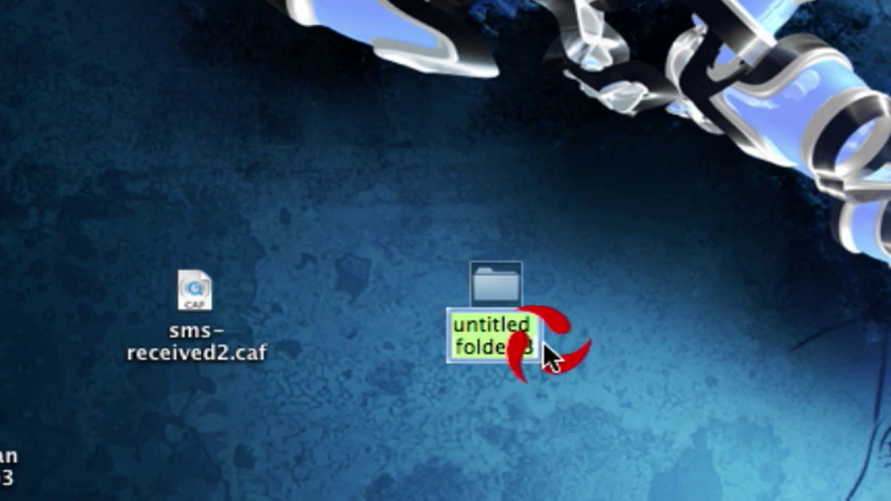
{"action": "type", "text": "U"}
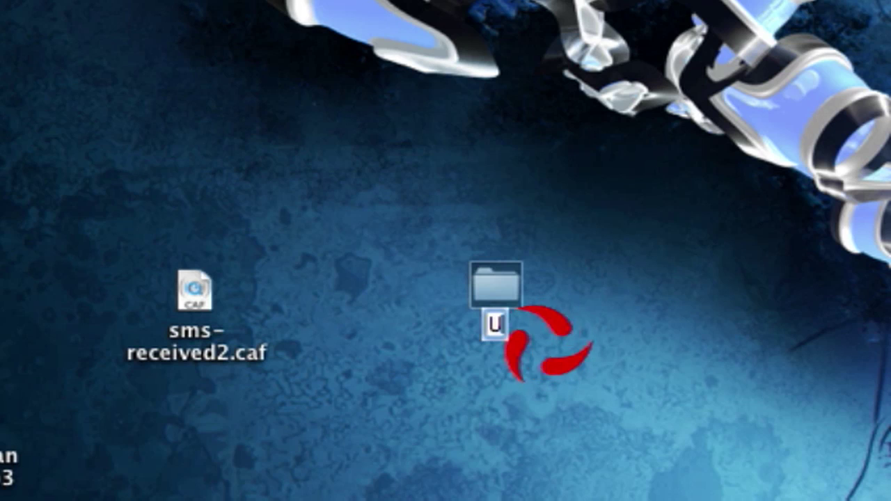
{"action": "type", "text": "ISounds"}
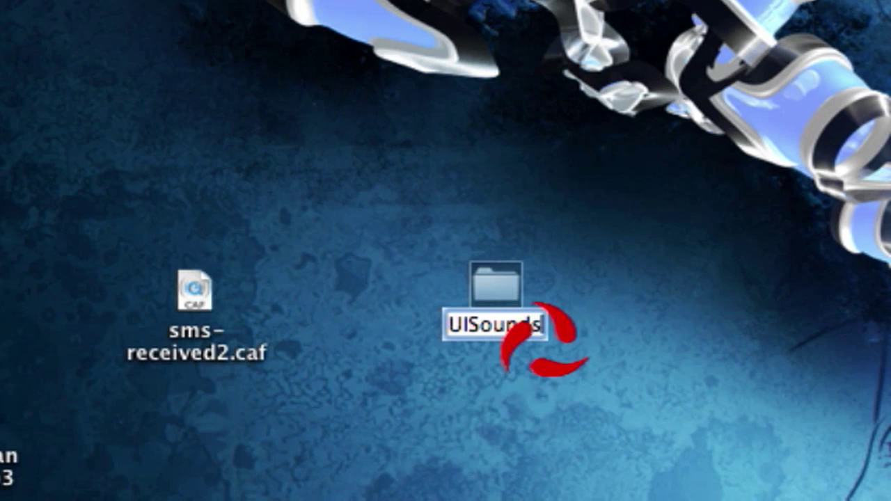
{"action": "key", "text": "Return"}
{"action": "left_click", "coordinate": [218, 282]}
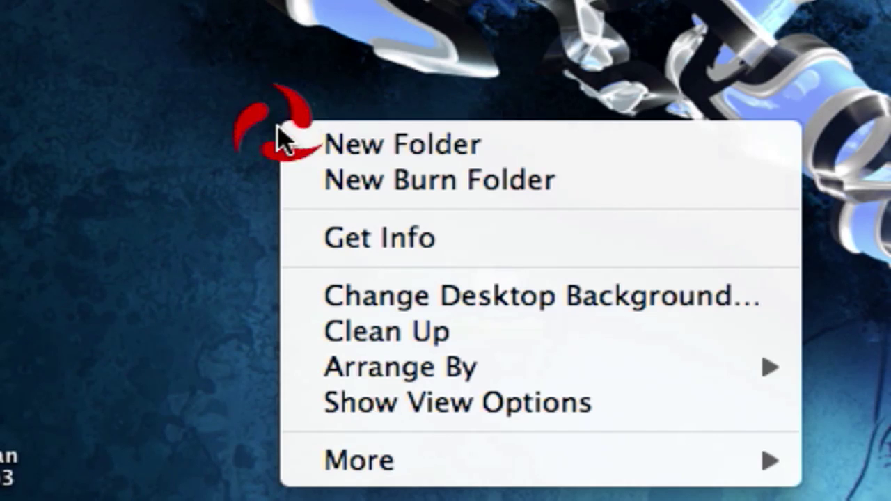
Step: Create another desktop folder and name it MEgaman Dies
{"action": "left_click", "coordinate": [405, 143]}
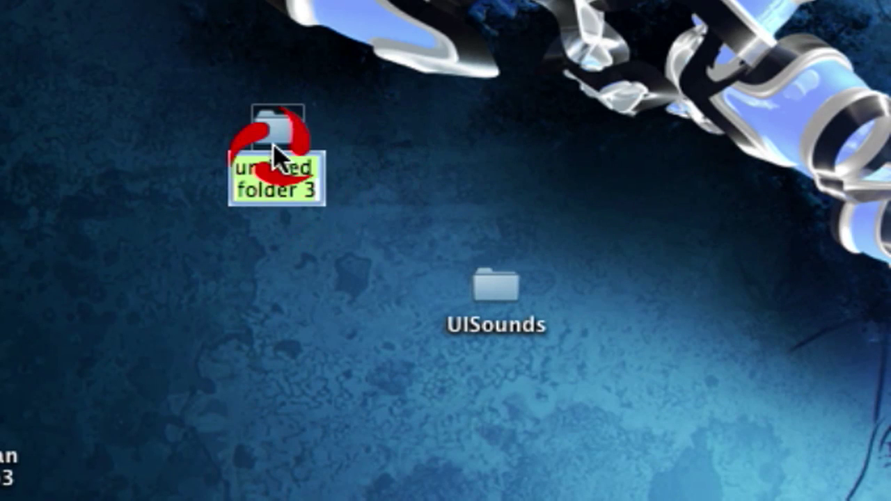
{"action": "left_click", "coordinate": [324, 192]}
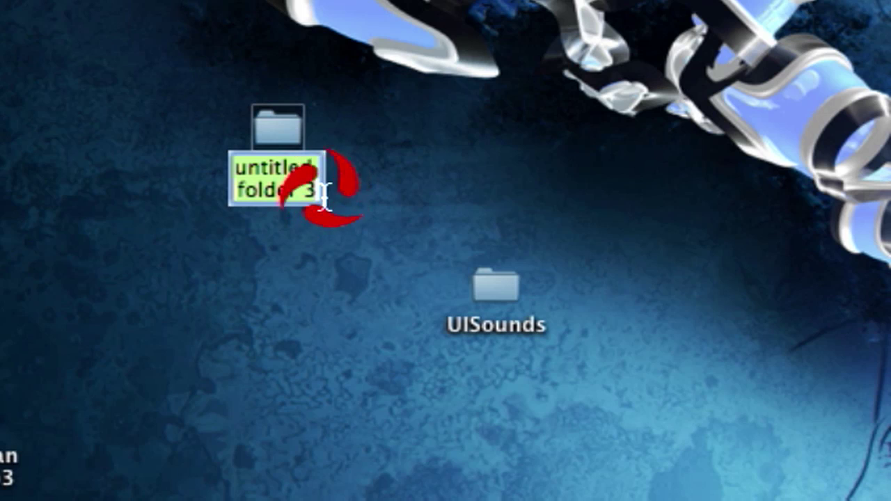
{"action": "type", "text": "MEgaman c"}
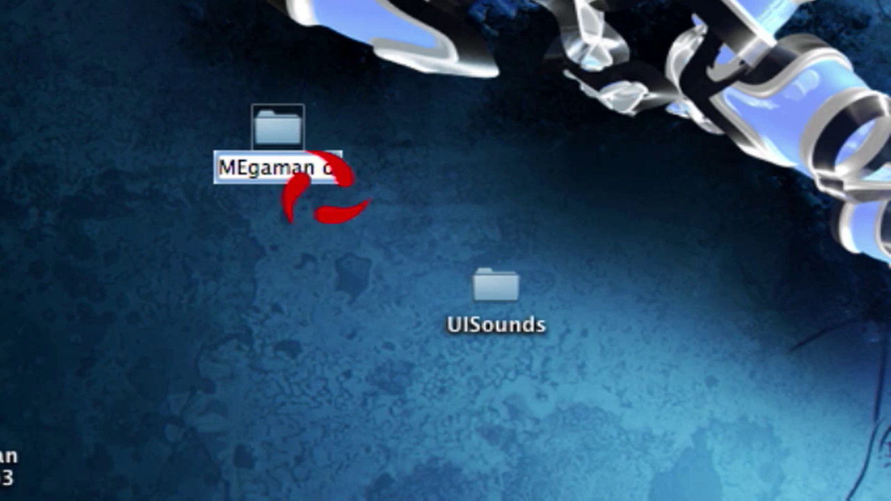
{"action": "key", "text": "BackSpace"}
{"action": "type", "text": "file"}
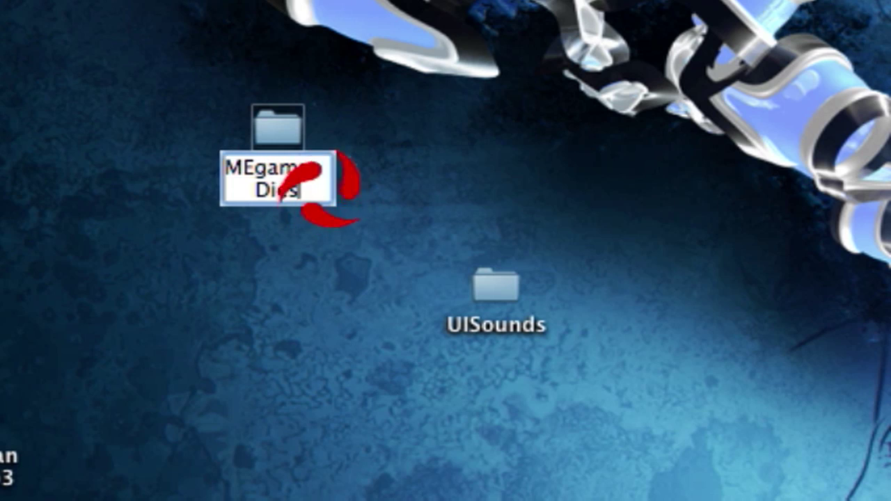
{"action": "key", "text": "Return"}
{"action": "left_click", "coordinate": [327, 193]}
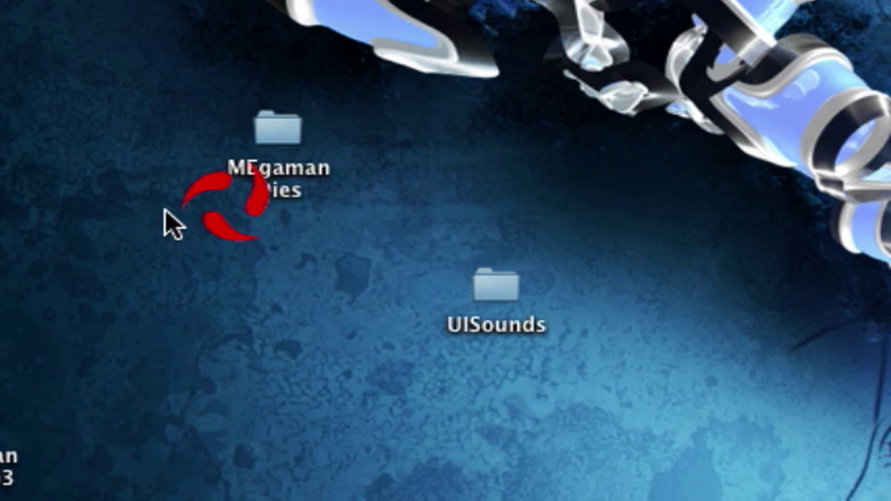
Step: Correct the new folder's name to Megaman Dies
{"action": "left_click", "coordinate": [258, 181]}
{"action": "key", "text": "Return"}
{"action": "key", "text": "Up"}
{"action": "key", "text": "Right"}
{"action": "key", "text": "Right"}
{"action": "key", "text": "BackSpace"}
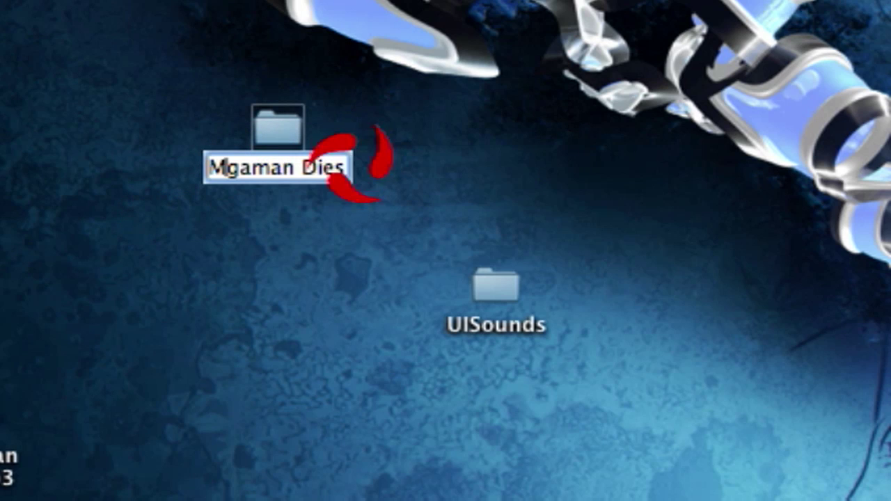
{"action": "type", "text": "e"}
{"action": "key", "text": "Return"}
Step: Move the UISounds folder into the Megaman Dies folder and switch to Cyberduck
{"action": "left_click", "coordinate": [549, 243]}
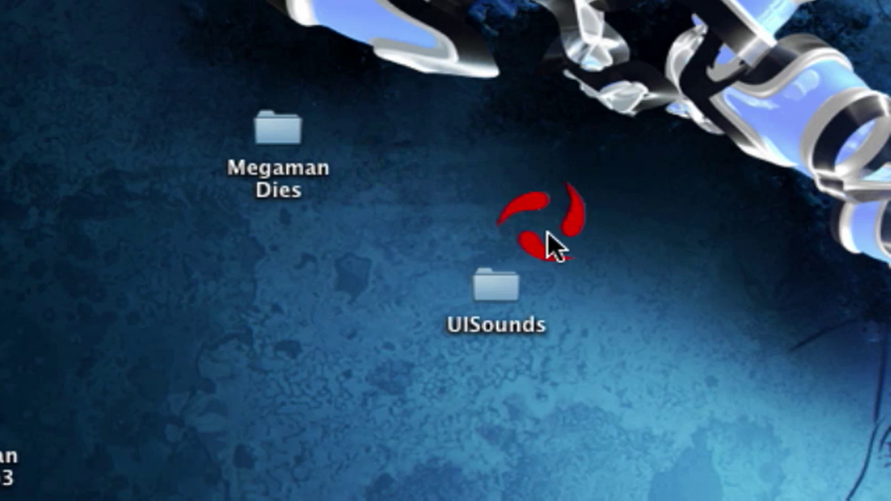
{"action": "left_click_drag", "start_coordinate": [503, 299], "coordinate": [368, 378]}
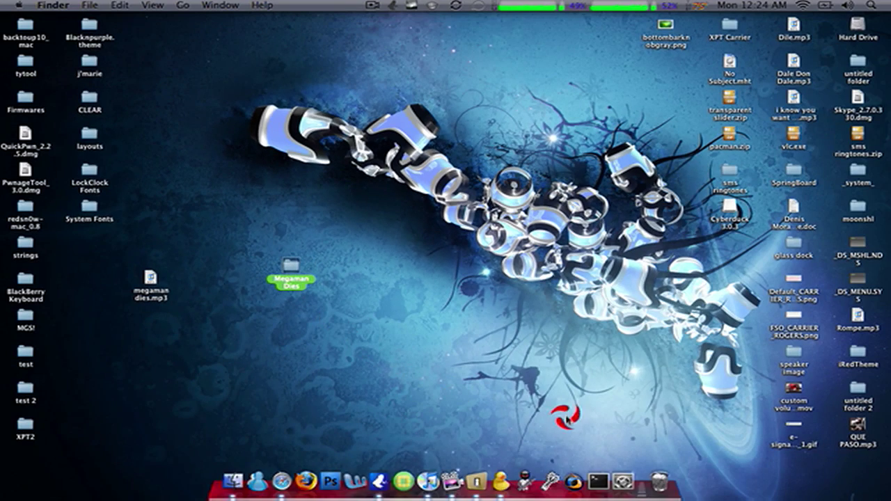
{"action": "left_click", "coordinate": [510, 467]}
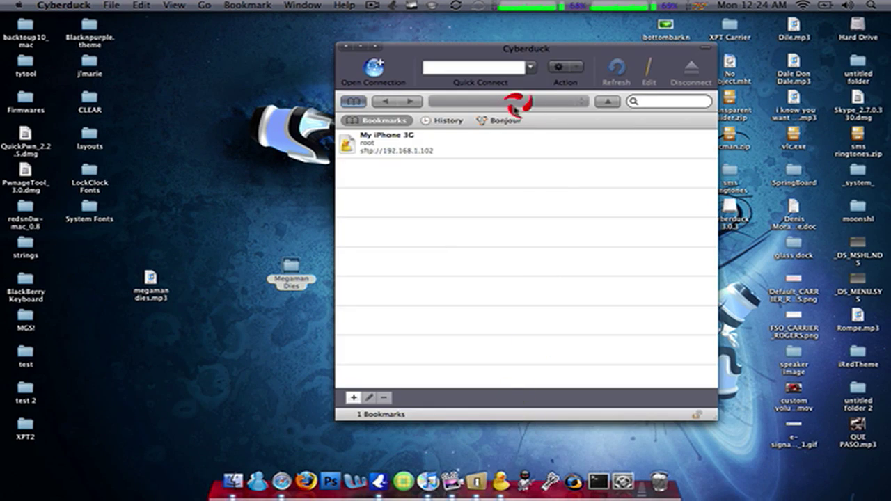
Step: Connect to the iPhone through the My iPhone 3G bookmark and go up one level from /private/var/root
{"action": "double_click", "coordinate": [482, 144]}
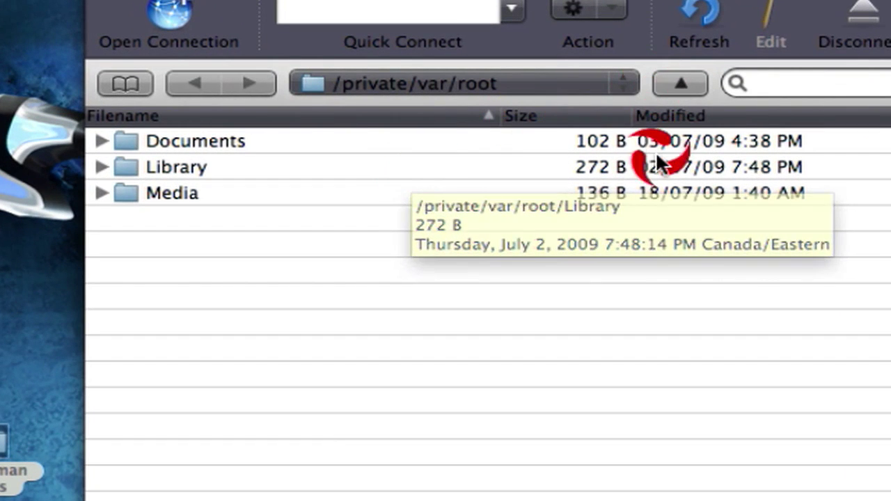
{"action": "left_click", "coordinate": [319, 144]}
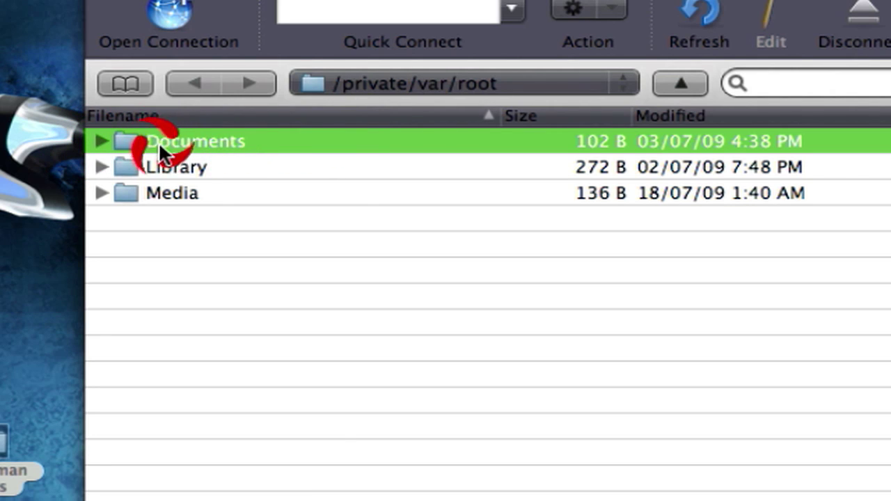
{"action": "mouse_move", "coordinate": [159, 142]}
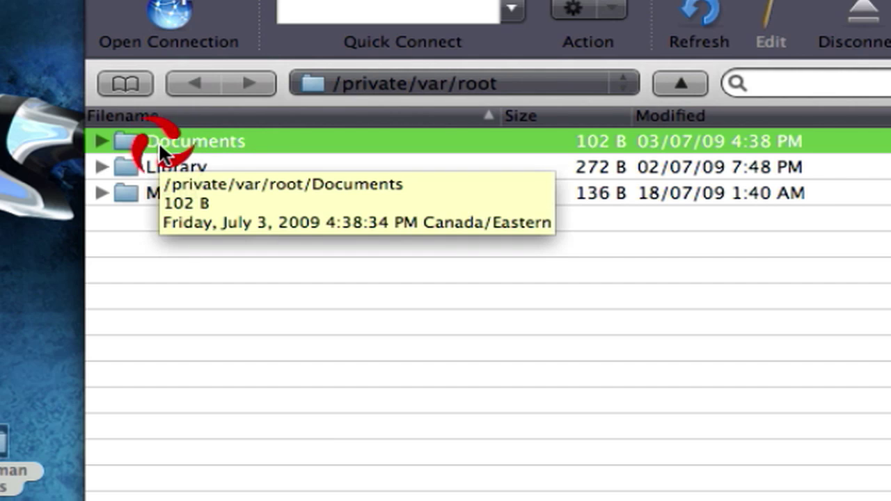
{"action": "left_click", "coordinate": [693, 81]}
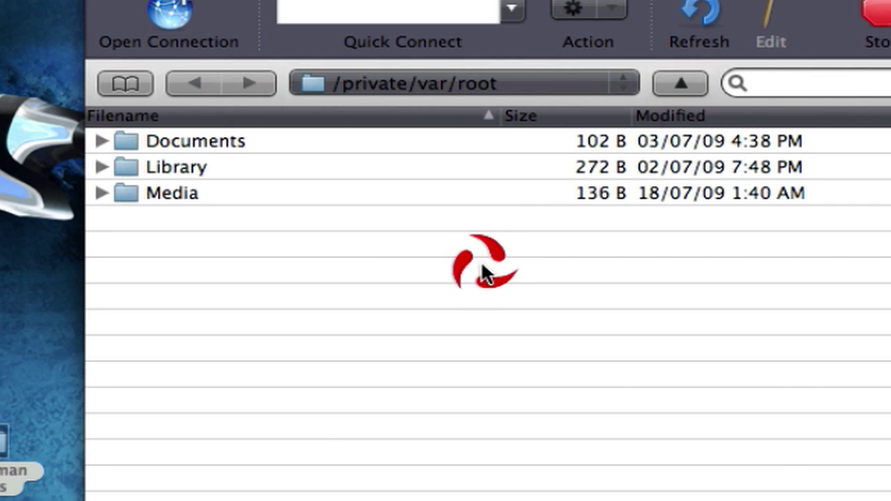
Step: Open the stash folder inside /private/var
{"action": "scroll", "coordinate": [563, 435], "scroll_direction": "down", "scroll_amount": 1}
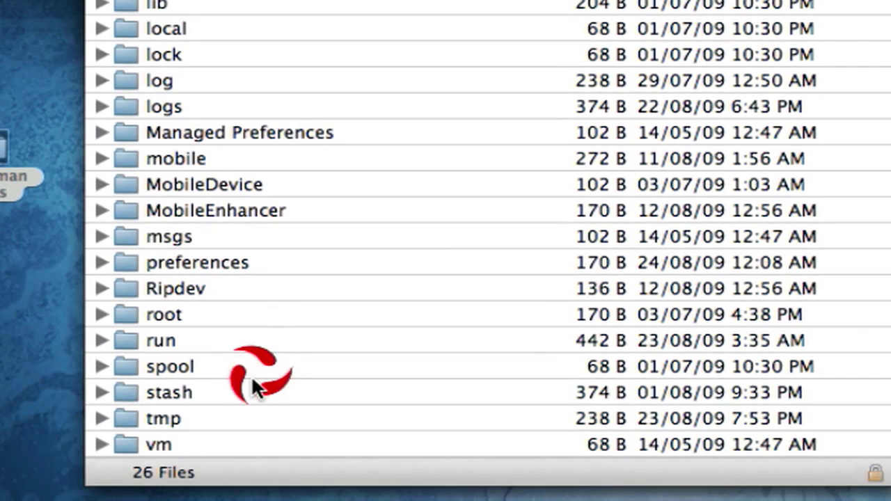
{"action": "left_click", "coordinate": [252, 389]}
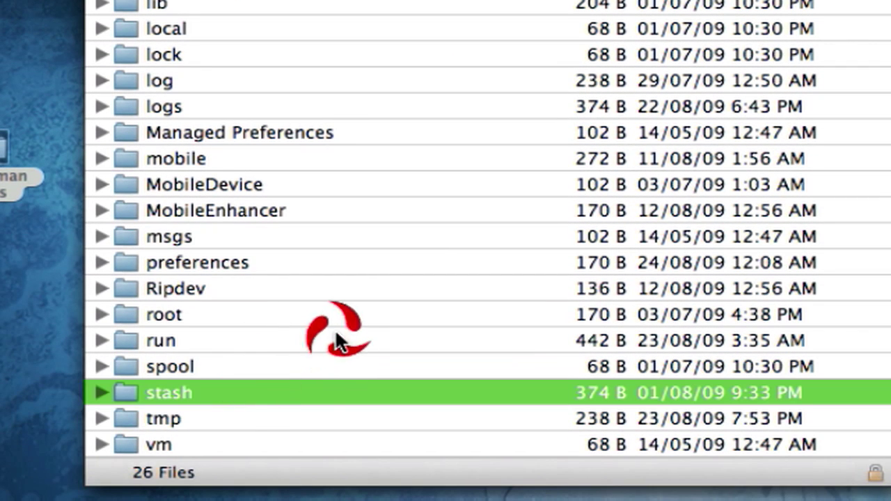
{"action": "double_click", "coordinate": [313, 391]}
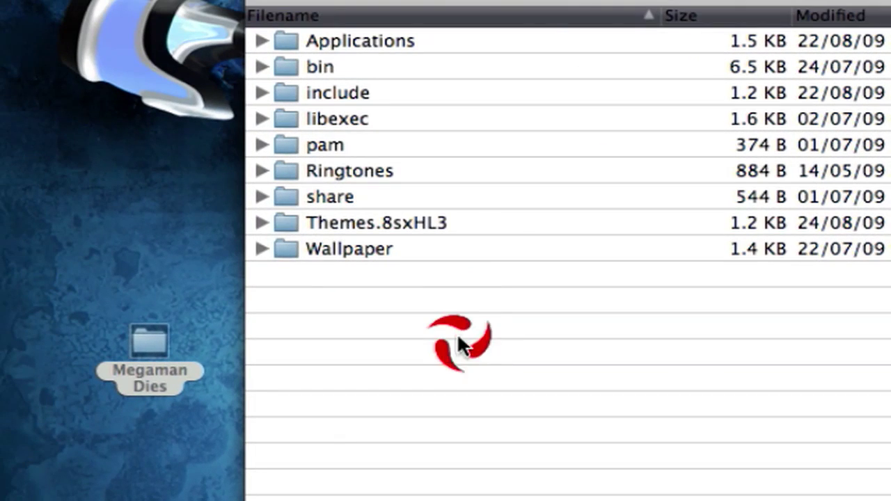
Step: Try to upload the Megaman Dies folder from the desktop into the Themes.8sxHL3 folder on the iPhone
{"action": "left_click", "coordinate": [485, 221]}
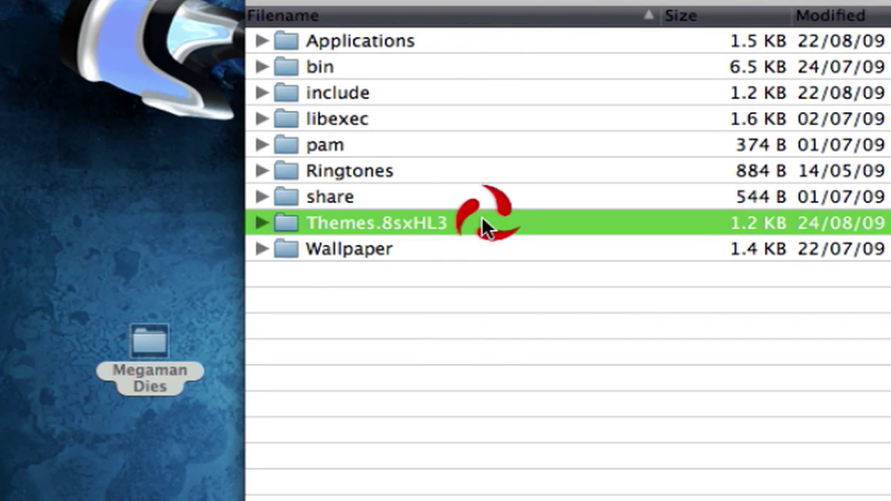
{"action": "left_click", "coordinate": [273, 248]}
{"action": "left_click", "coordinate": [324, 221]}
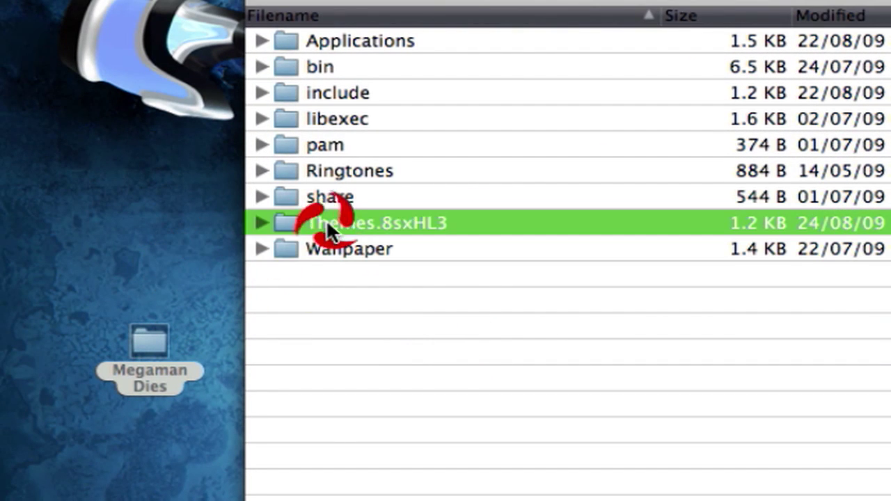
{"action": "left_click", "coordinate": [149, 259]}
{"action": "left_click_drag", "start_coordinate": [131, 345], "coordinate": [397, 220]}
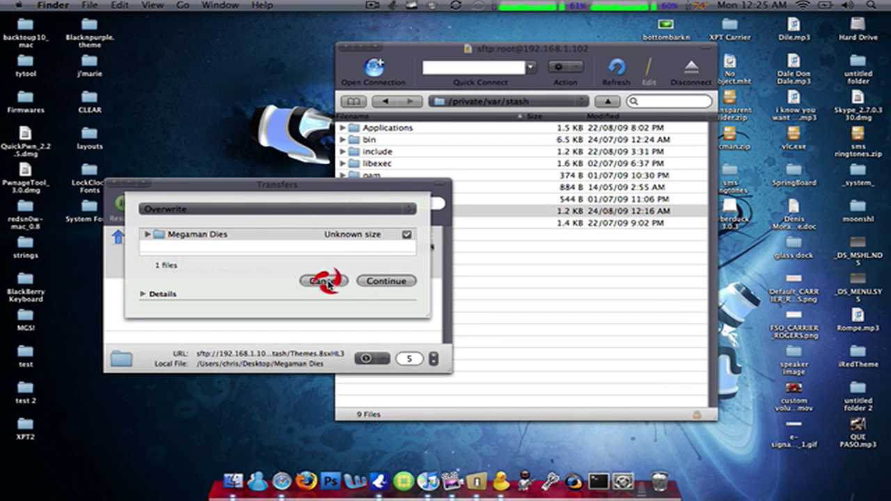
{"action": "left_click", "coordinate": [329, 281]}
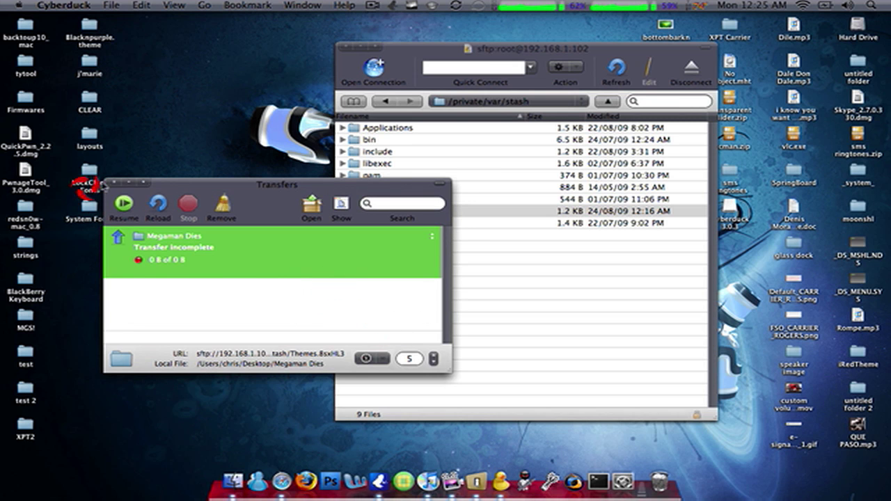
Step: Close the Transfers window and the iPhone's SFTP browser window
{"action": "left_click", "coordinate": [114, 182]}
{"action": "left_click", "coordinate": [278, 223]}
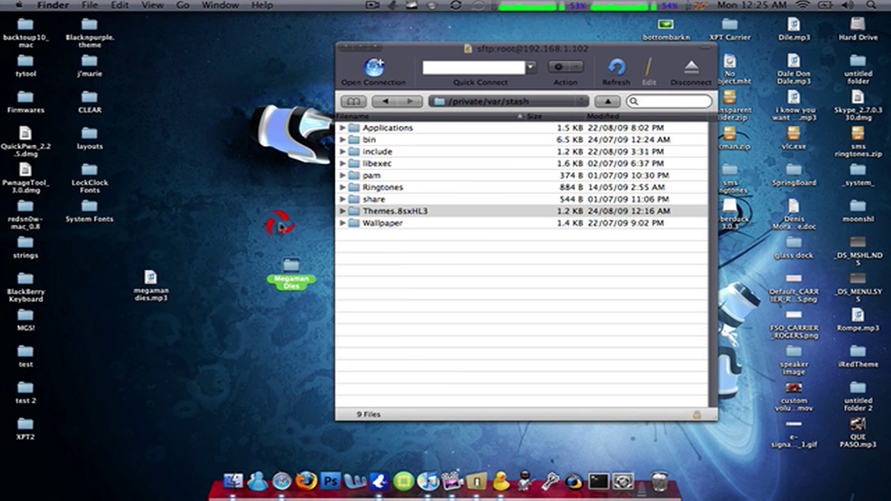
{"action": "left_click", "coordinate": [346, 48]}
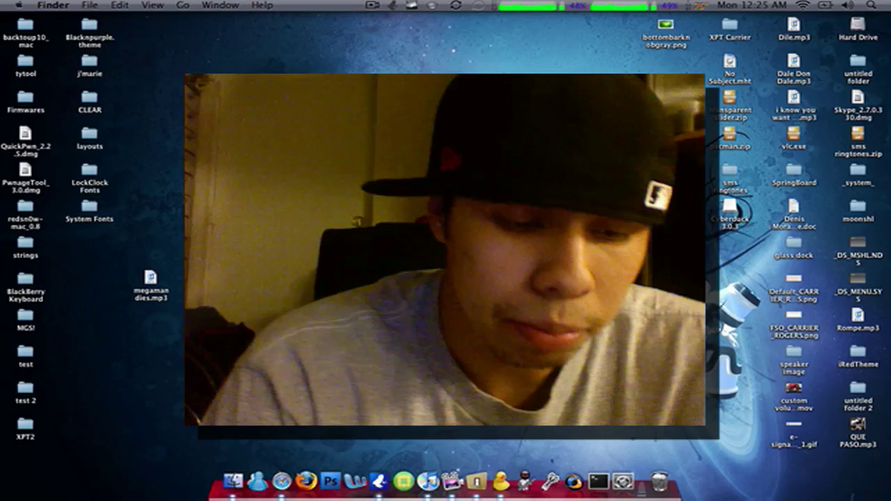